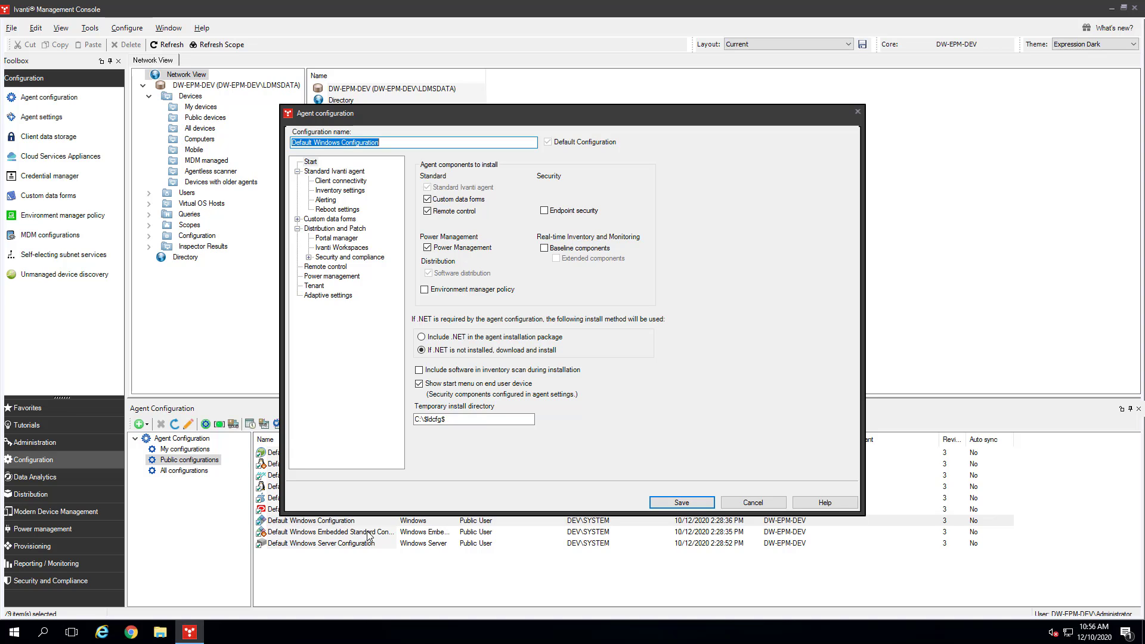
- Discard the open configuration and save a self-contained agent package as Default Windows Configuration.exe
left_click(768, 506)
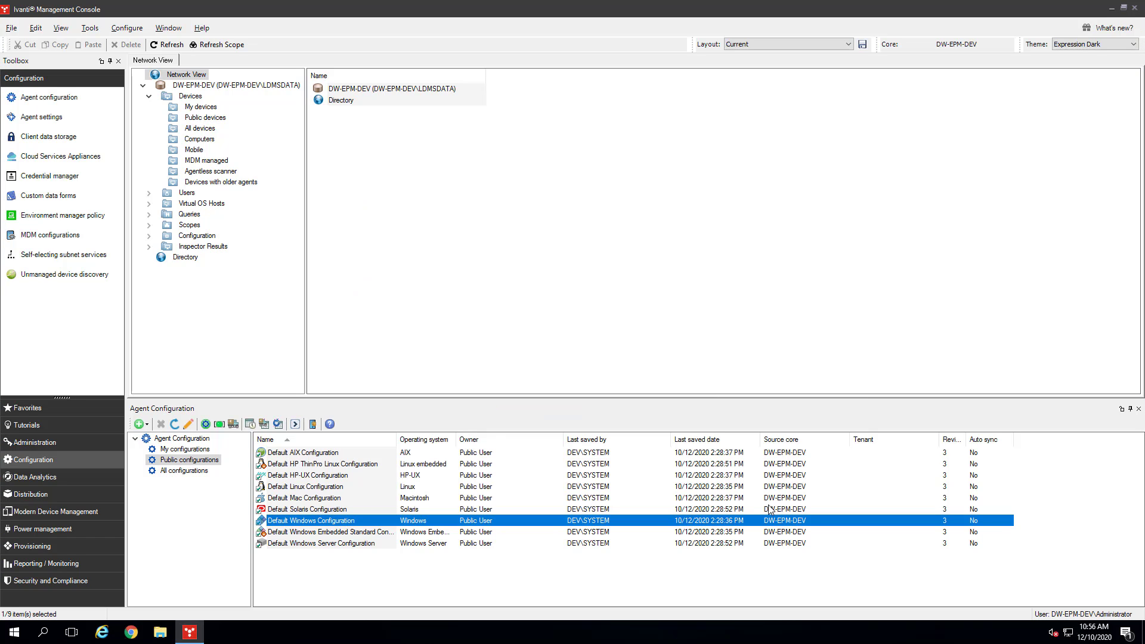
right_click(366, 524)
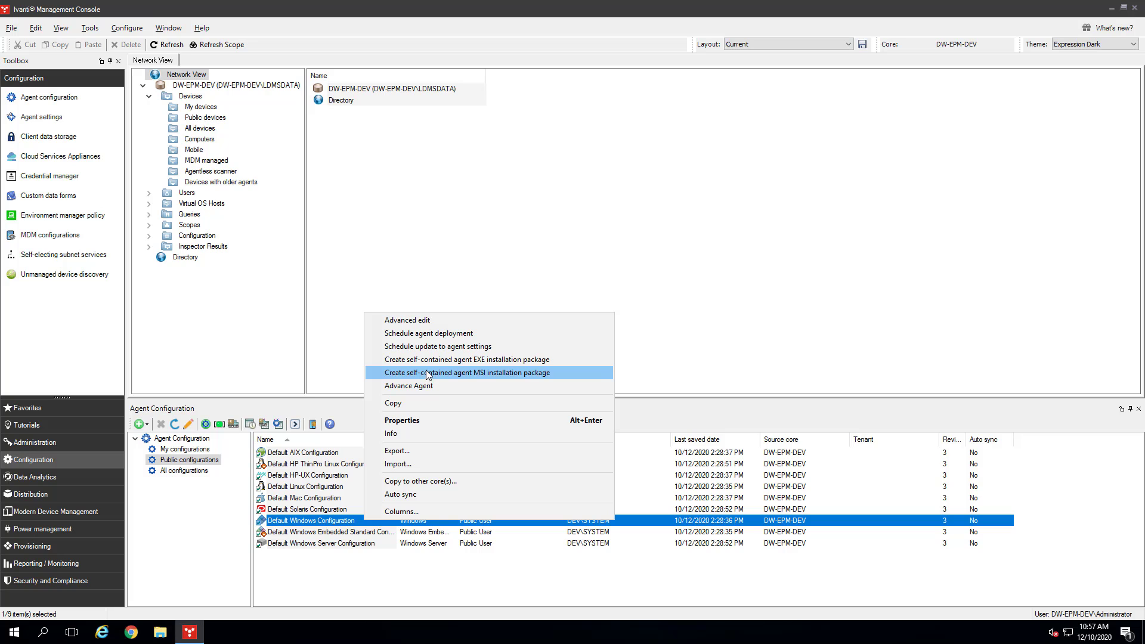
left_click(430, 361)
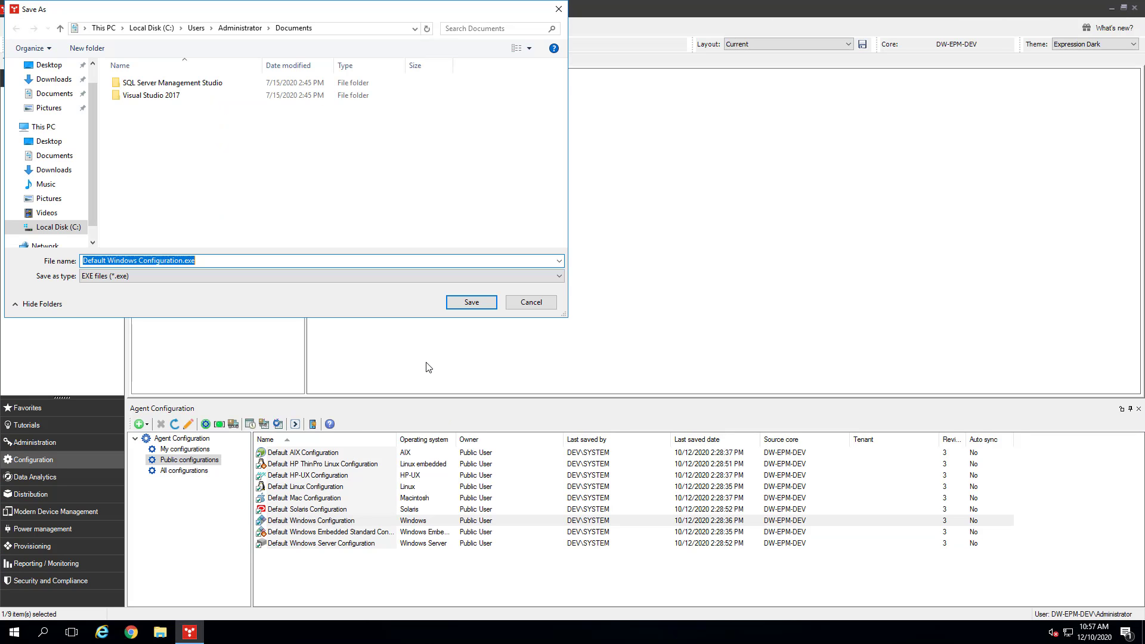
left_click(471, 303)
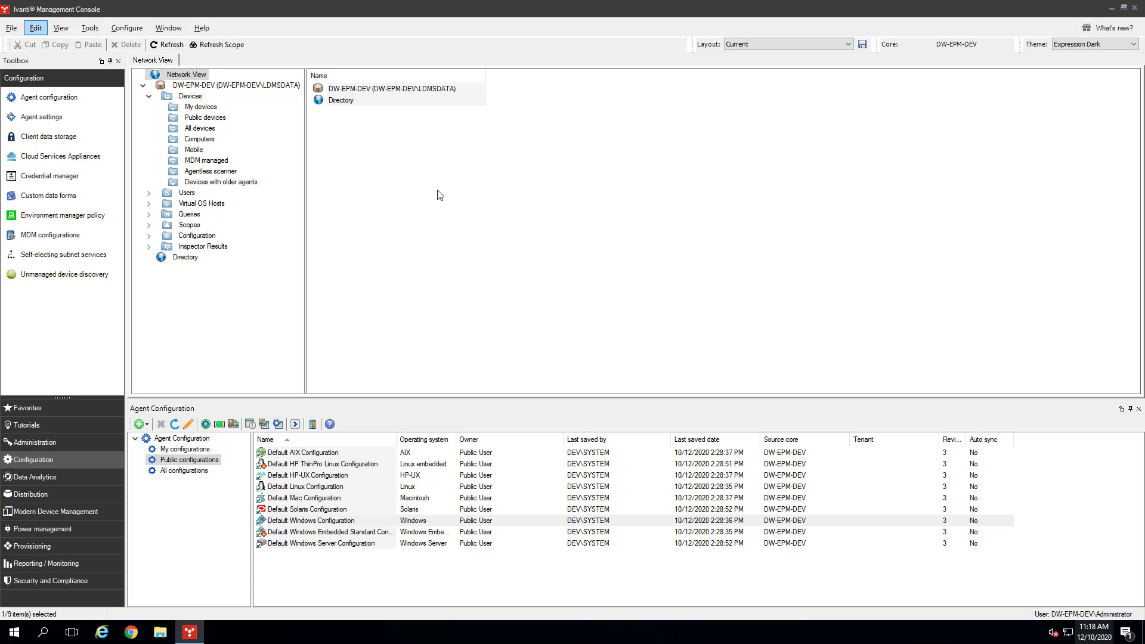
- Set the Scheduler service to log in as the core administrator with its password, then restart it
left_click(128, 28)
left_click(134, 45)
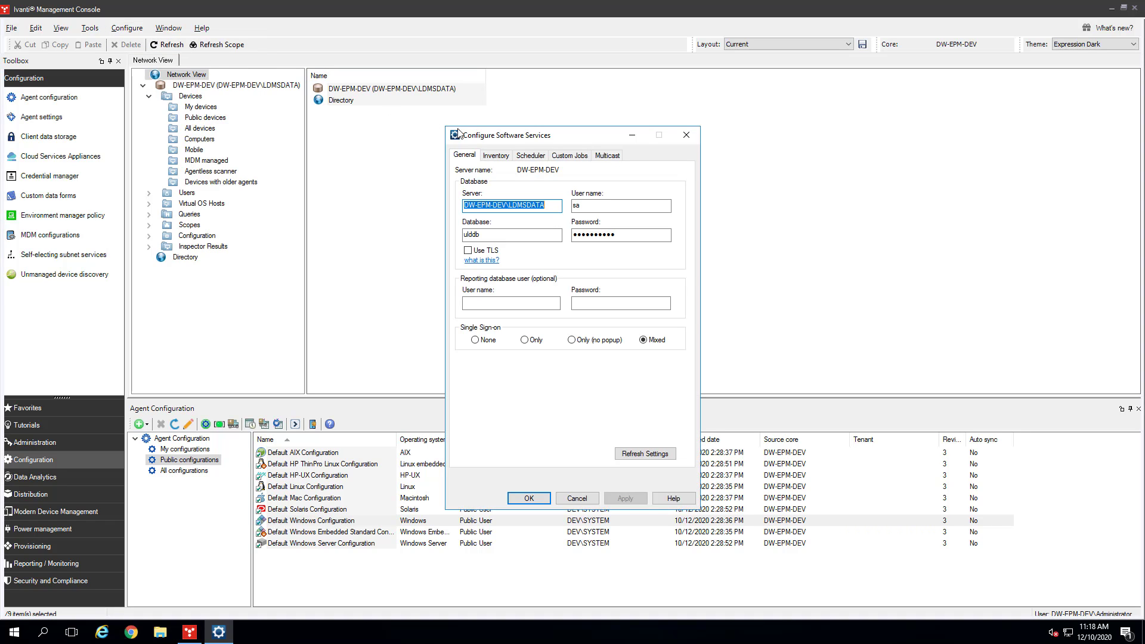
left_click(529, 156)
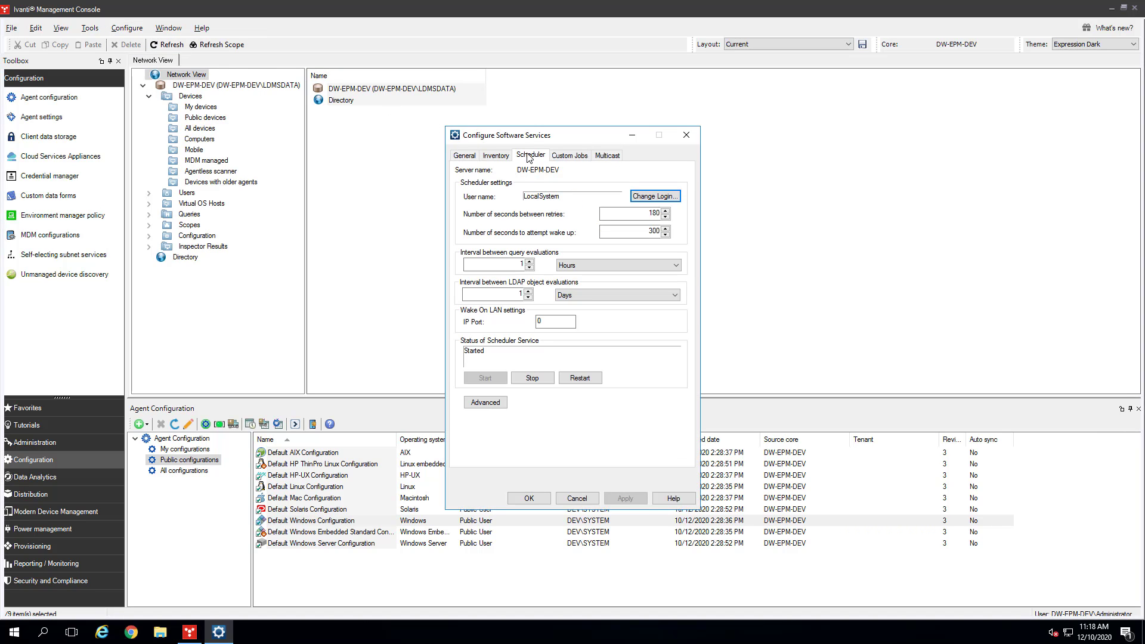
left_click(661, 197)
key("Tab")
type("pas")
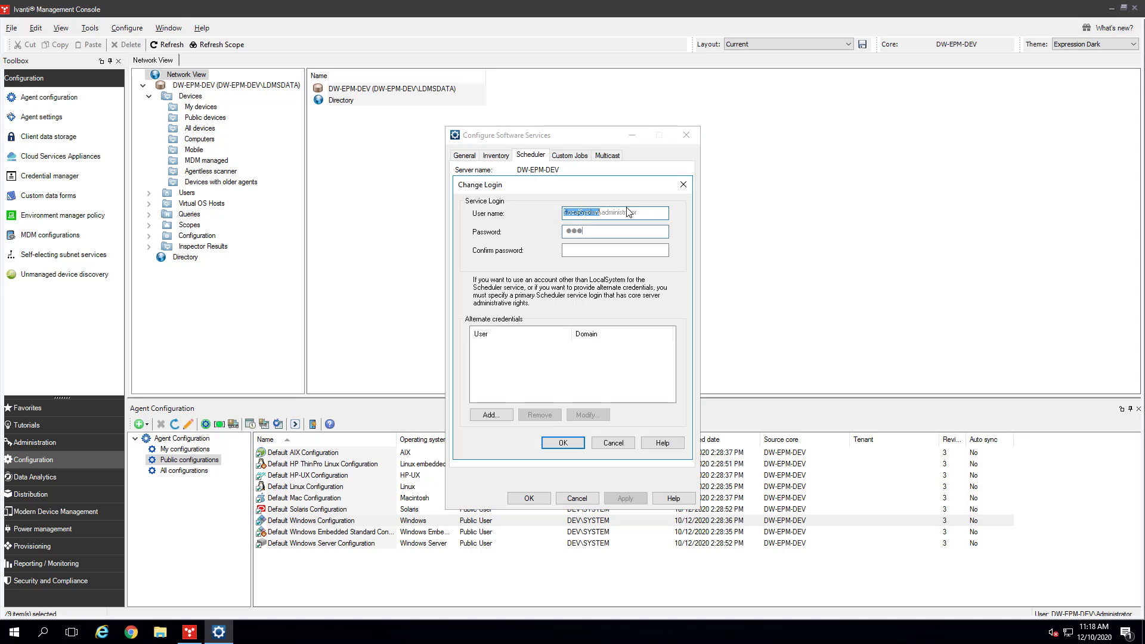
type("sword12")
key("Tab")
type("passwo")
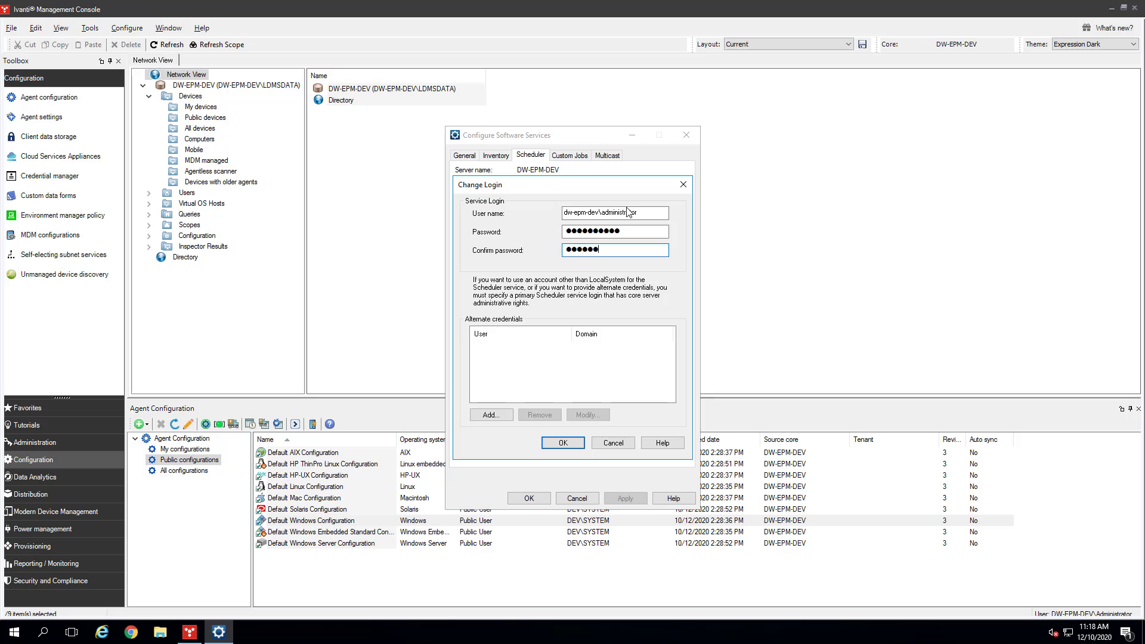
type("rd12")
left_click(564, 442)
left_click(584, 377)
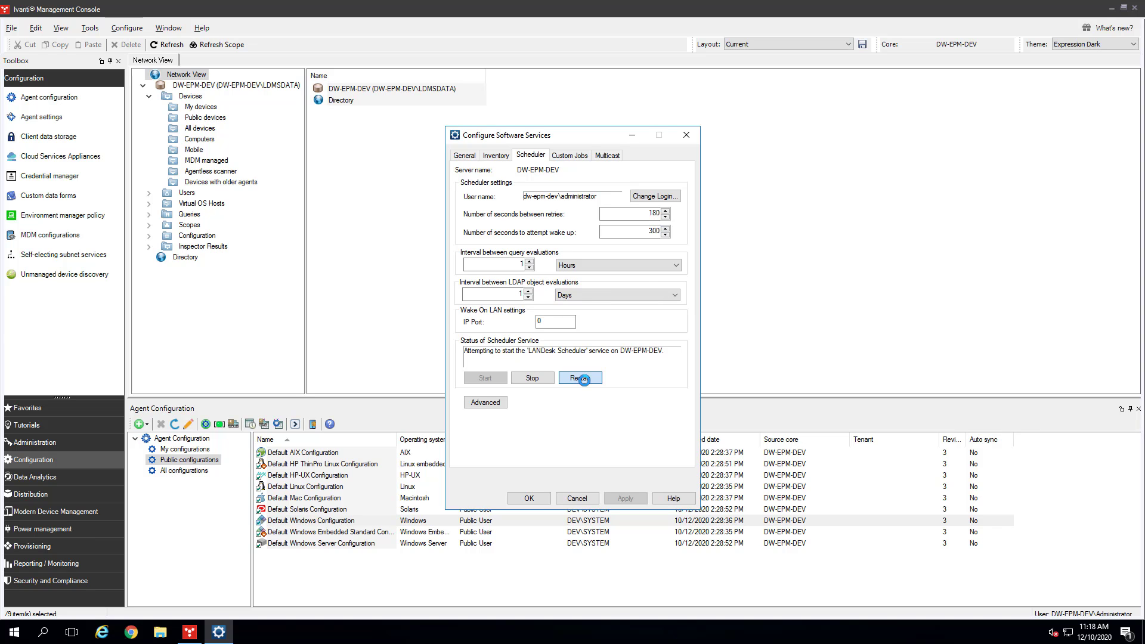
left_click(534, 504)
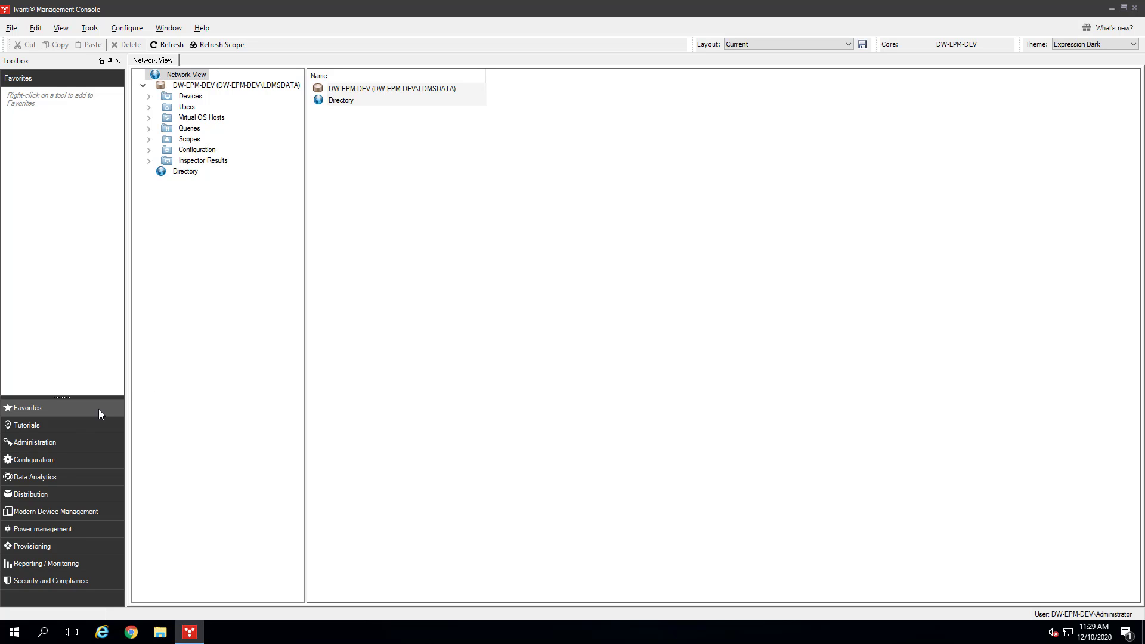
- Run an unmanaged device scan of 10.30.11.30 to 10.30.11.35 and close the status report
left_click(37, 461)
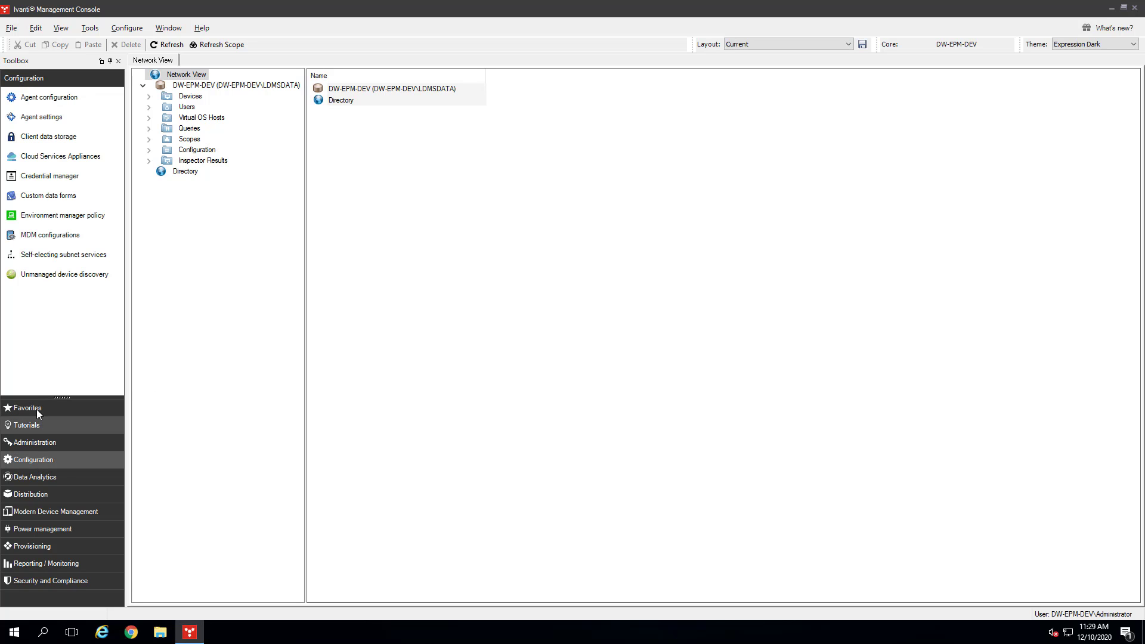
left_click(40, 276)
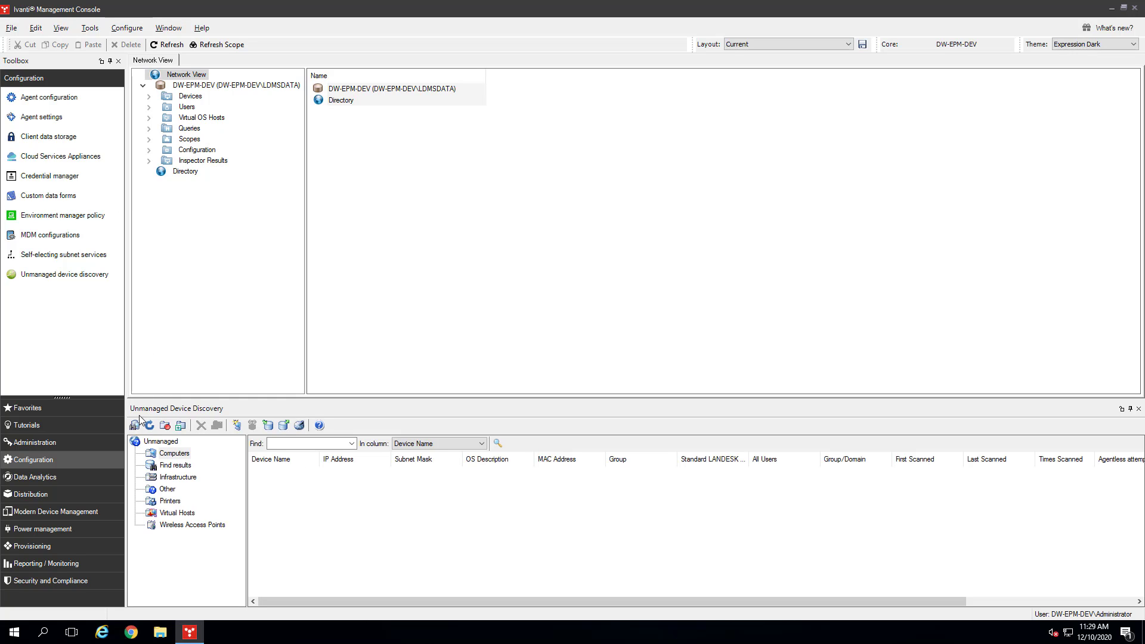
left_click(135, 426)
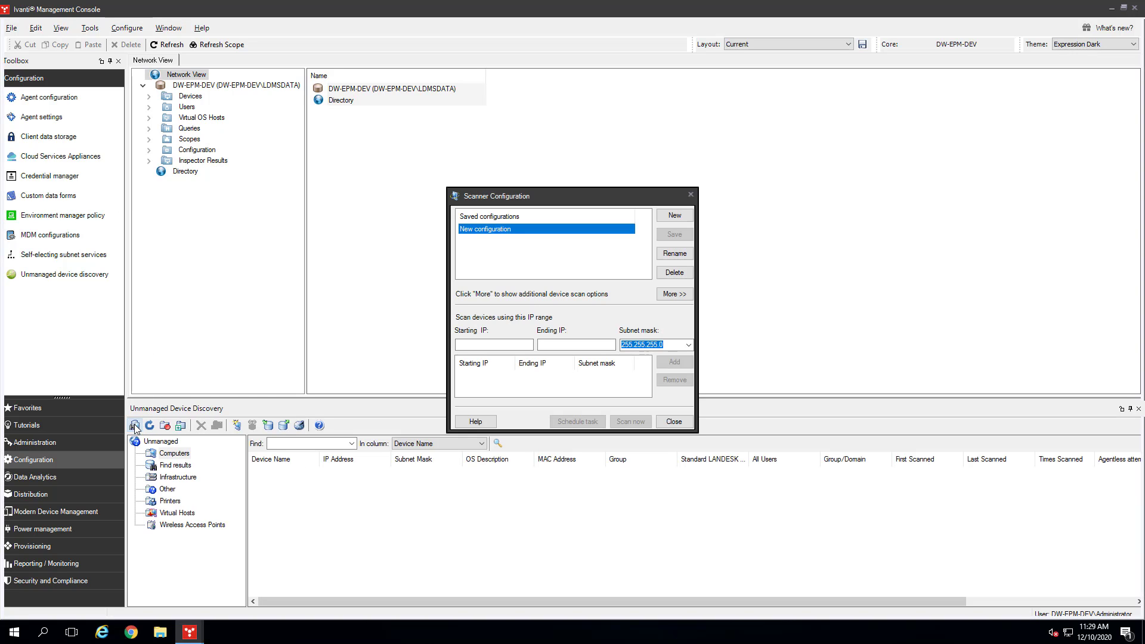
left_click(481, 345)
type("10.")
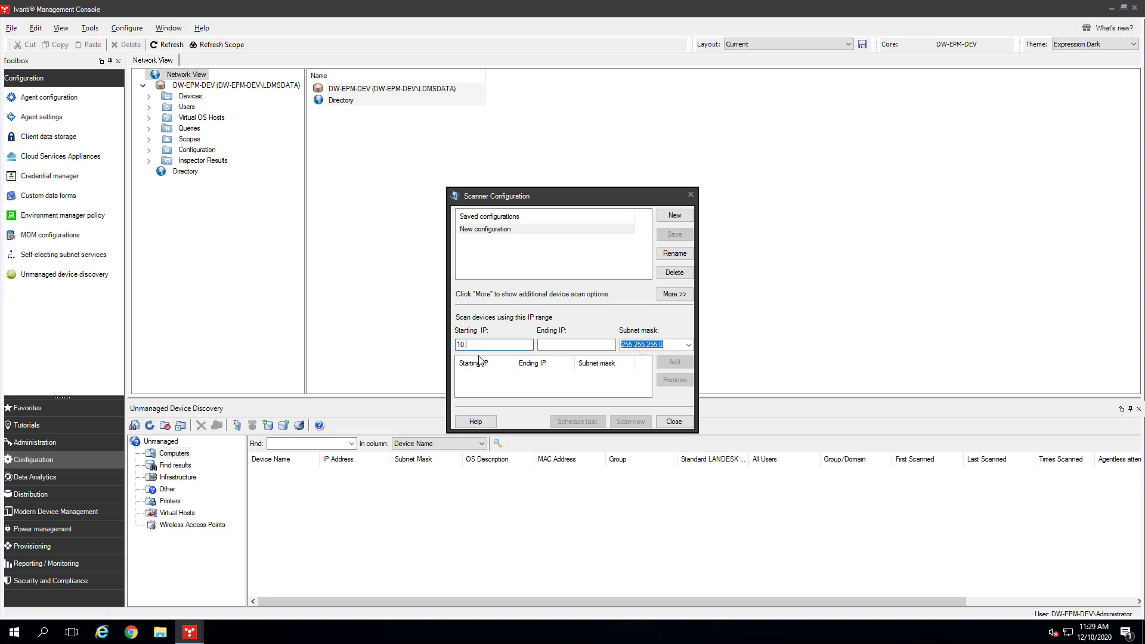
type("30.11.30")
left_click(592, 344)
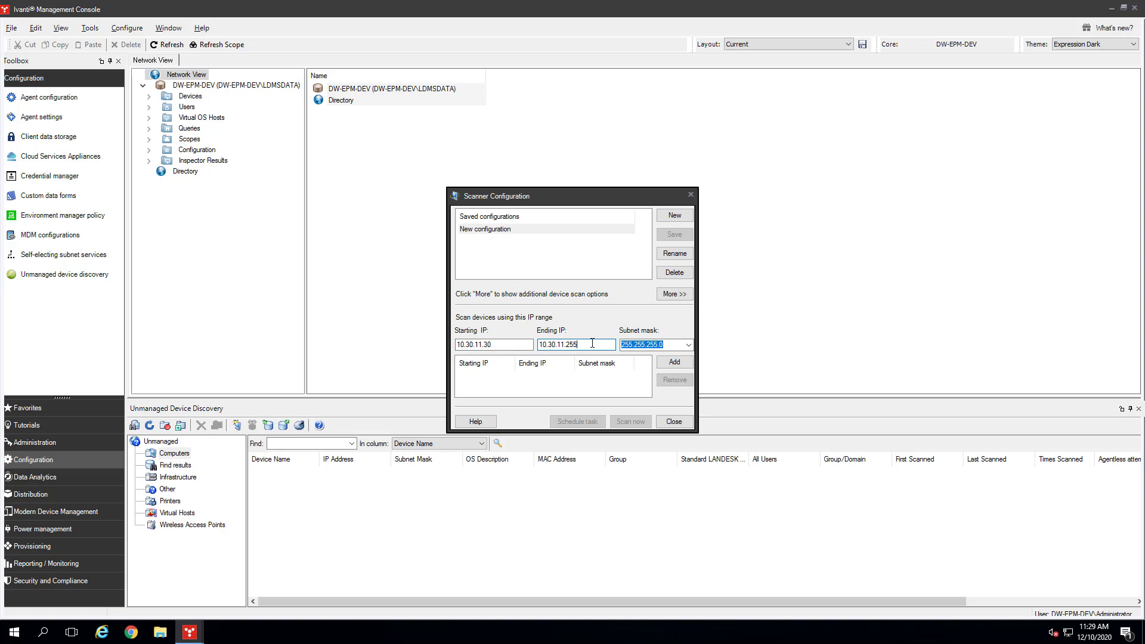
key("BackSpace")
key("BackSpace")
type("3")
left_click(679, 362)
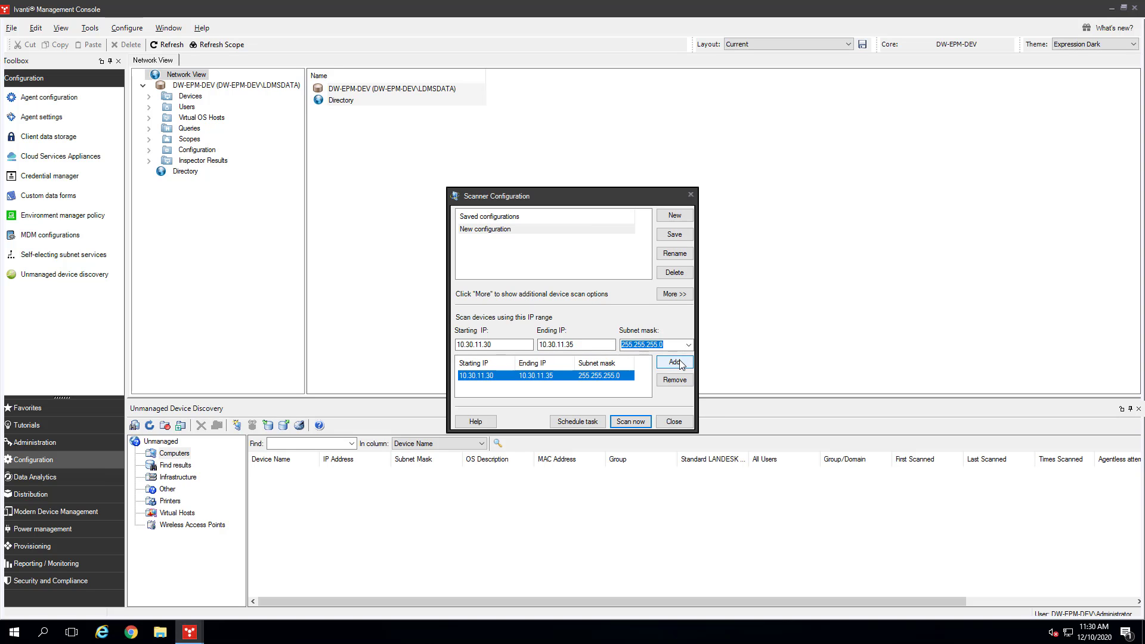
left_click(625, 423)
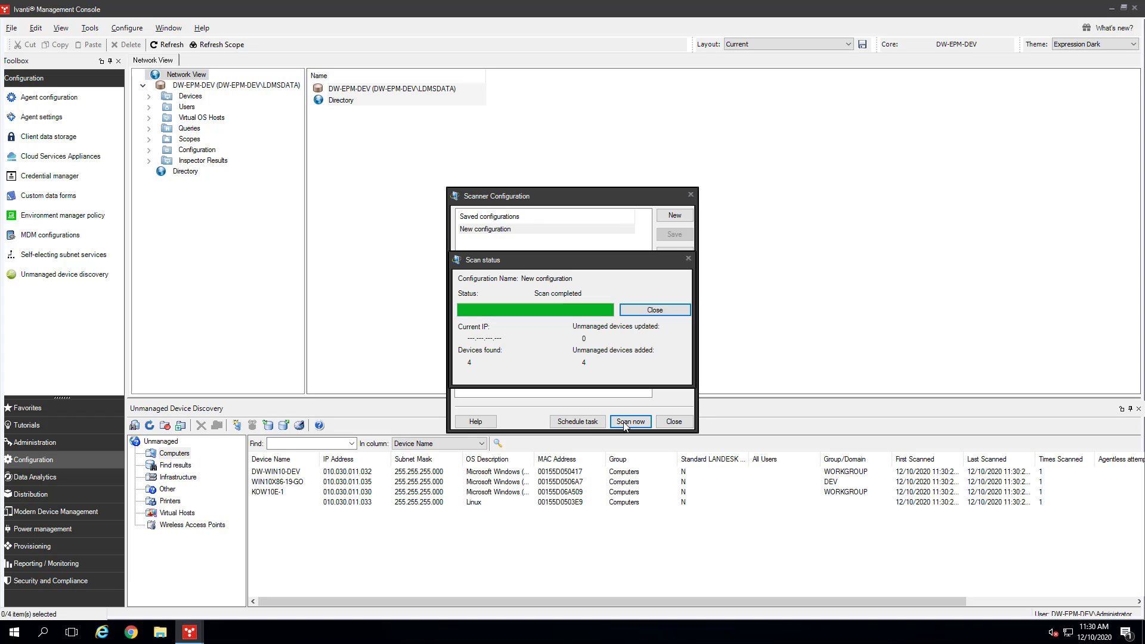
left_click(651, 312)
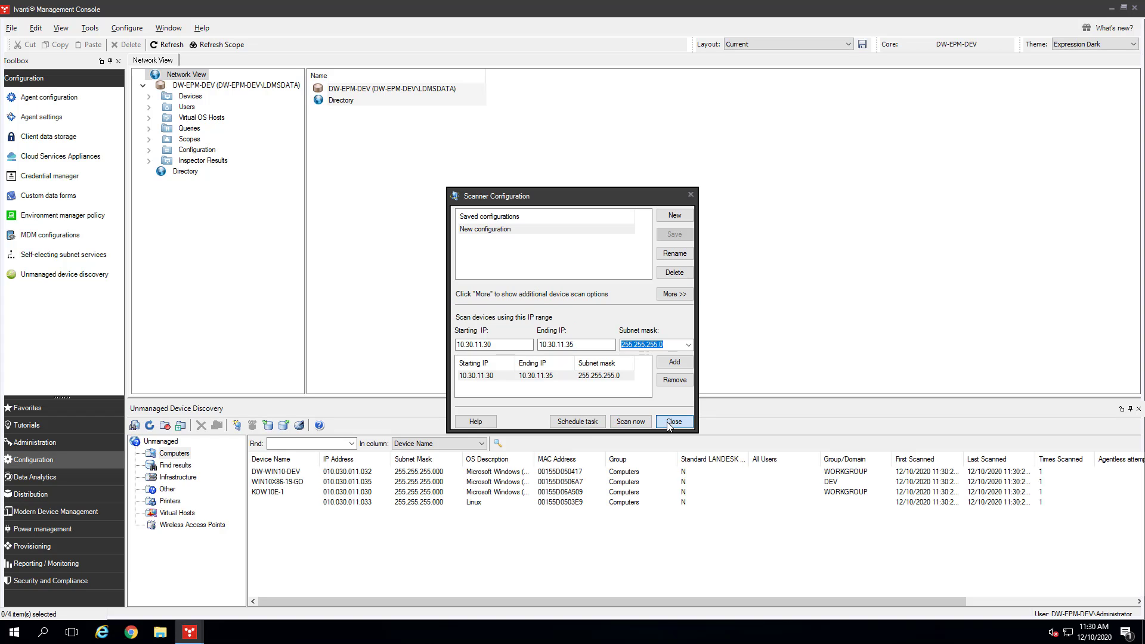
- Search discovered devices for 'dw' to find DW-WIN10-DEV, then return to Agent Configuration
left_click(680, 421)
left_click(310, 444)
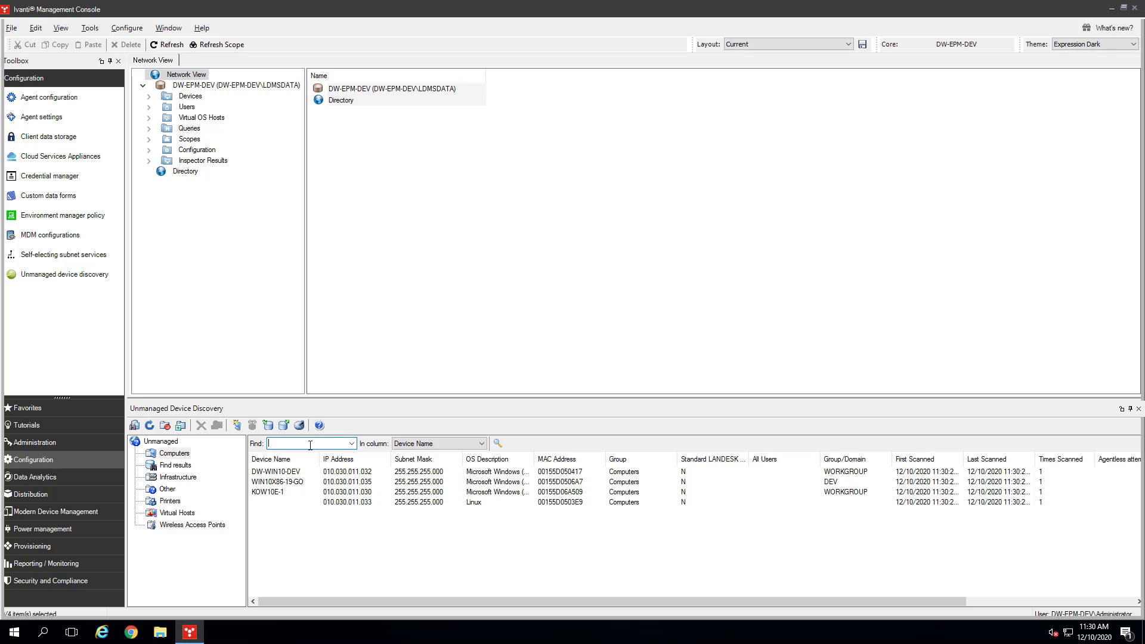
type("dw")
key("Return")
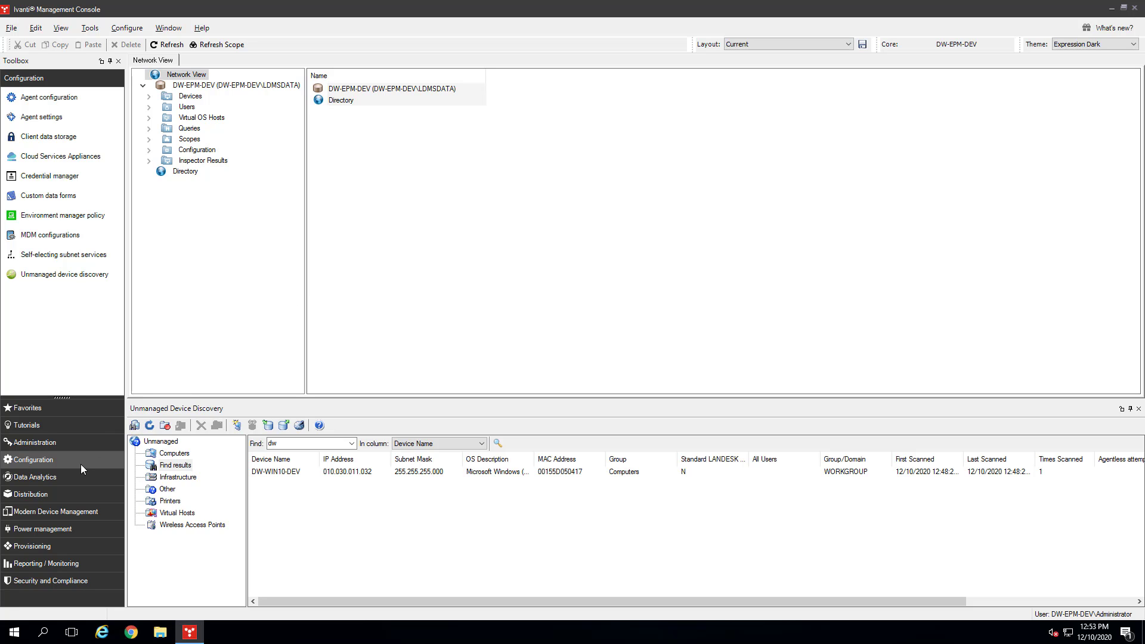
left_click(49, 99)
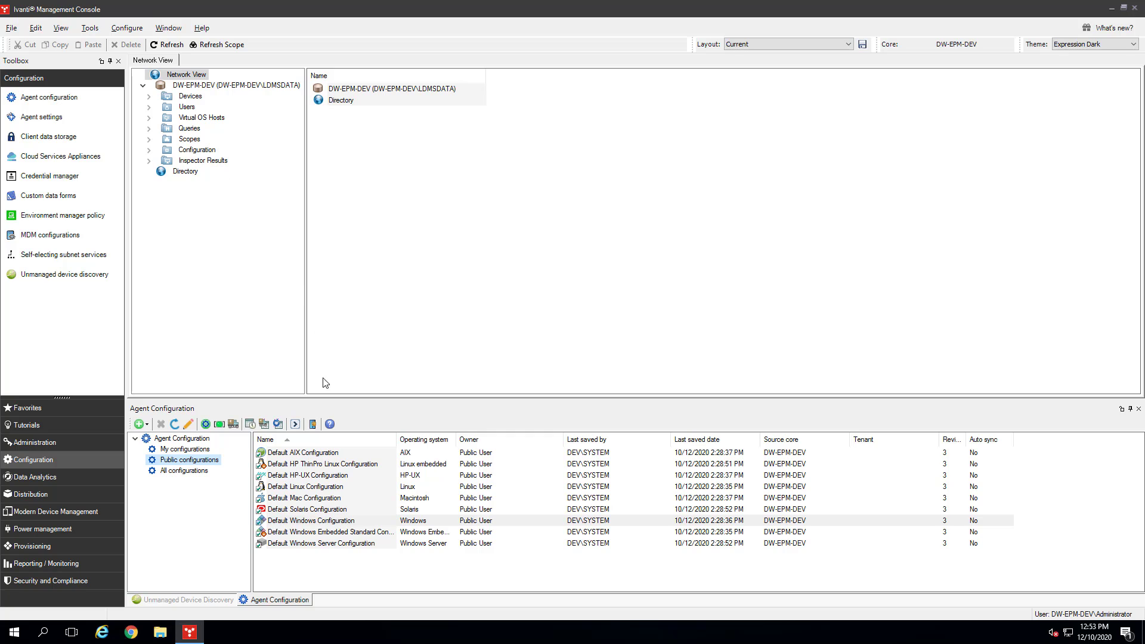
- Schedule an agent deployment task for Default Windows Configuration, then go back to the discovered devices
left_click(320, 522)
right_click(319, 523)
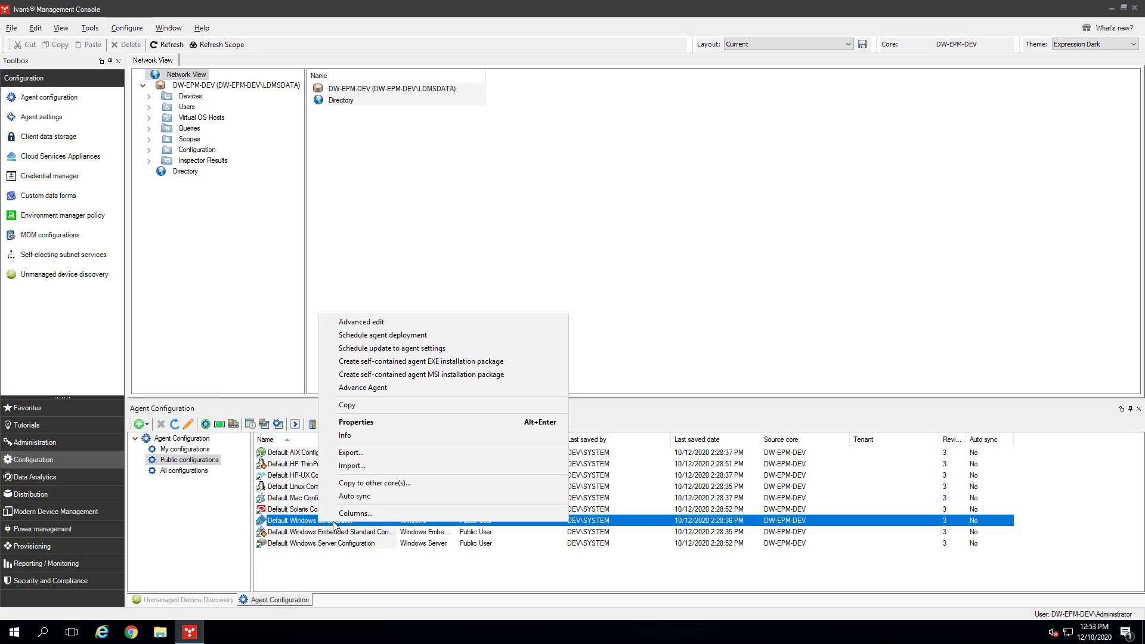
left_click(426, 336)
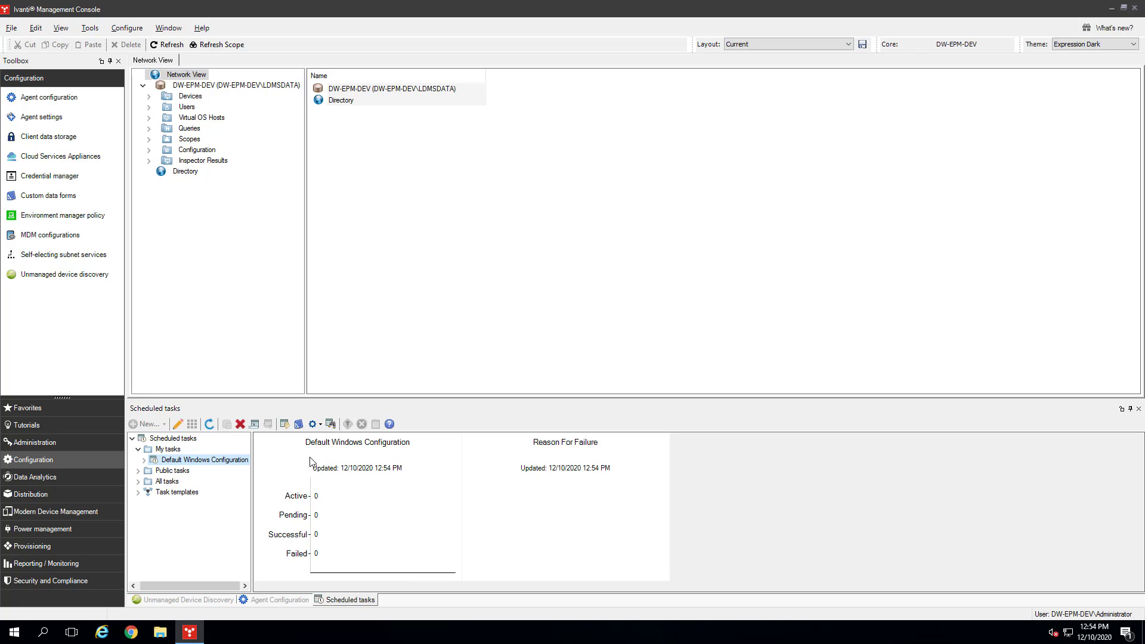
left_click(219, 602)
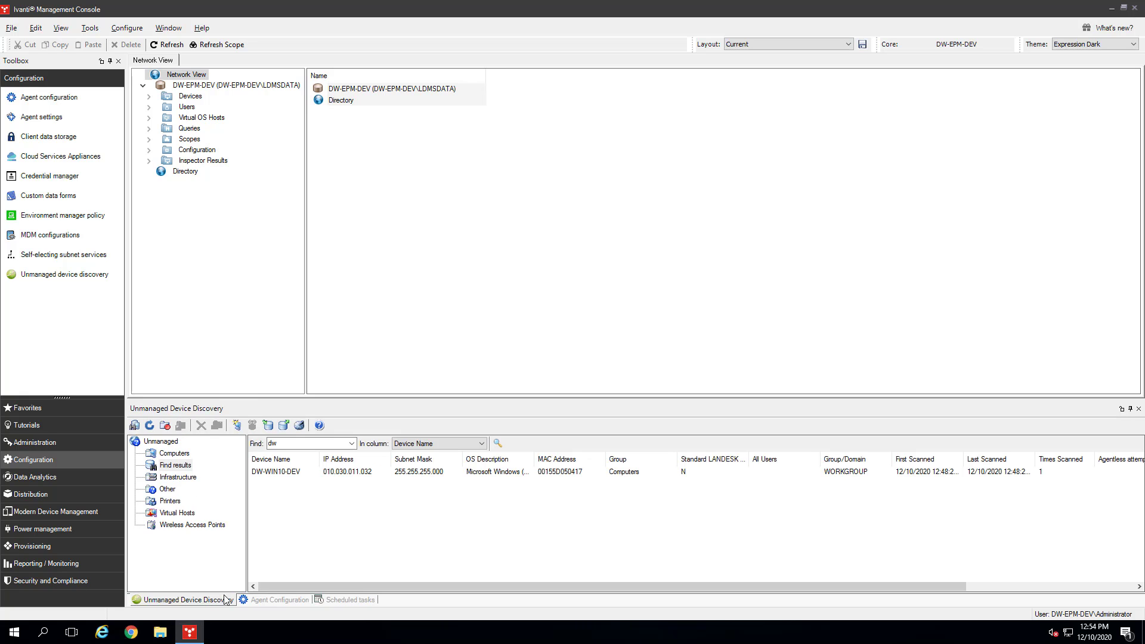
- Add DW-WIN10-DEV to the deployment task and start it now for all devices
left_click(287, 475)
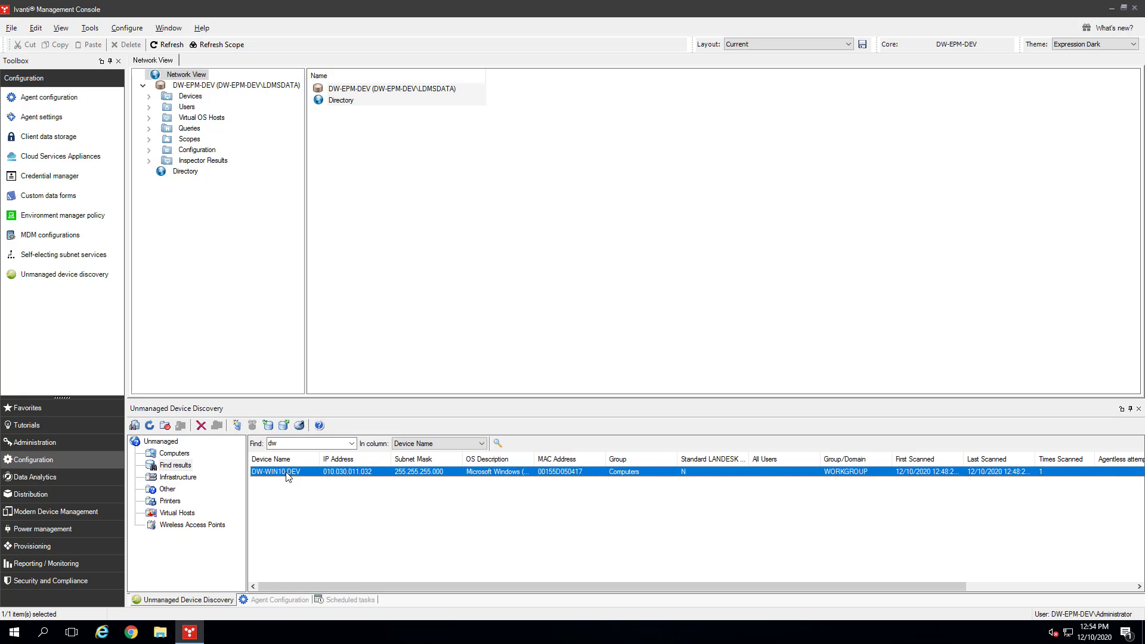
left_click_drag(277, 477, 221, 467)
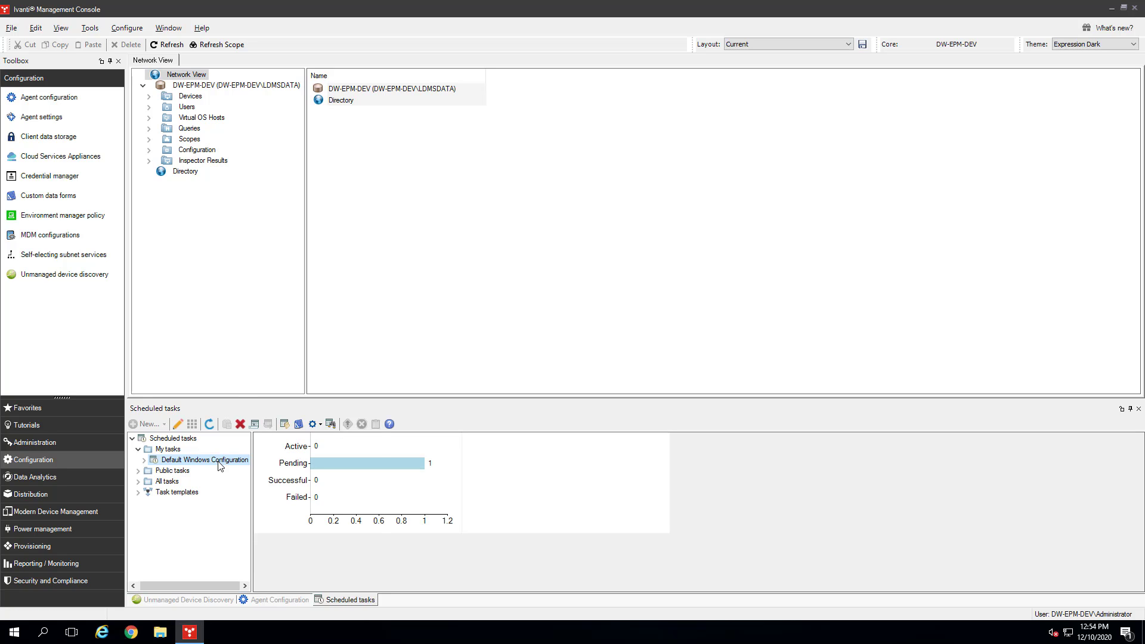
right_click(221, 465)
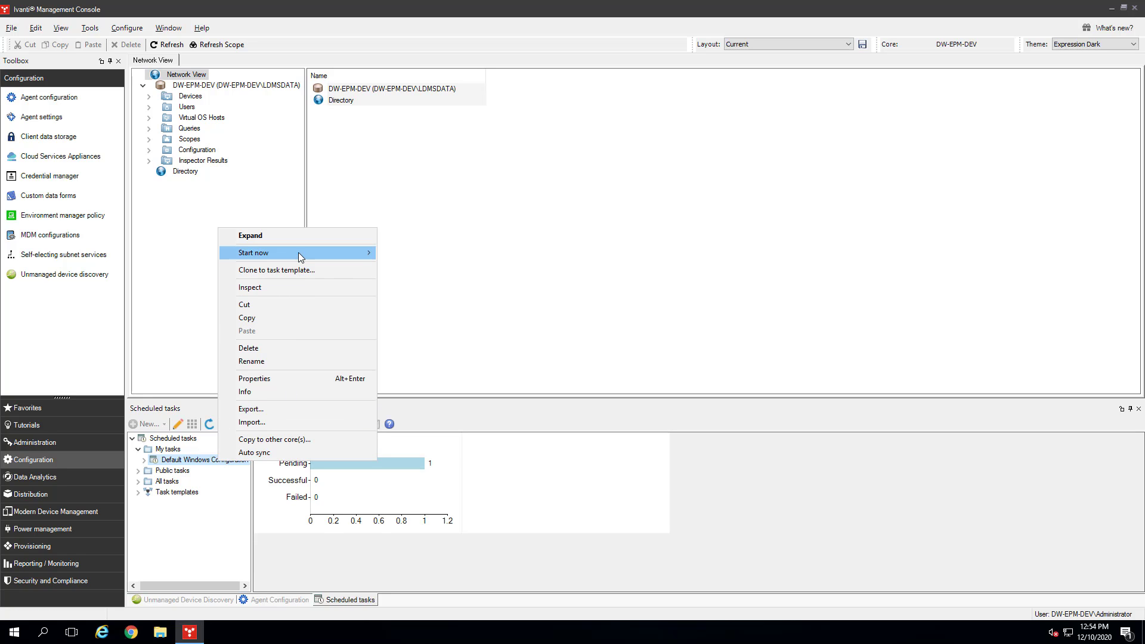
mouse_move(306, 254)
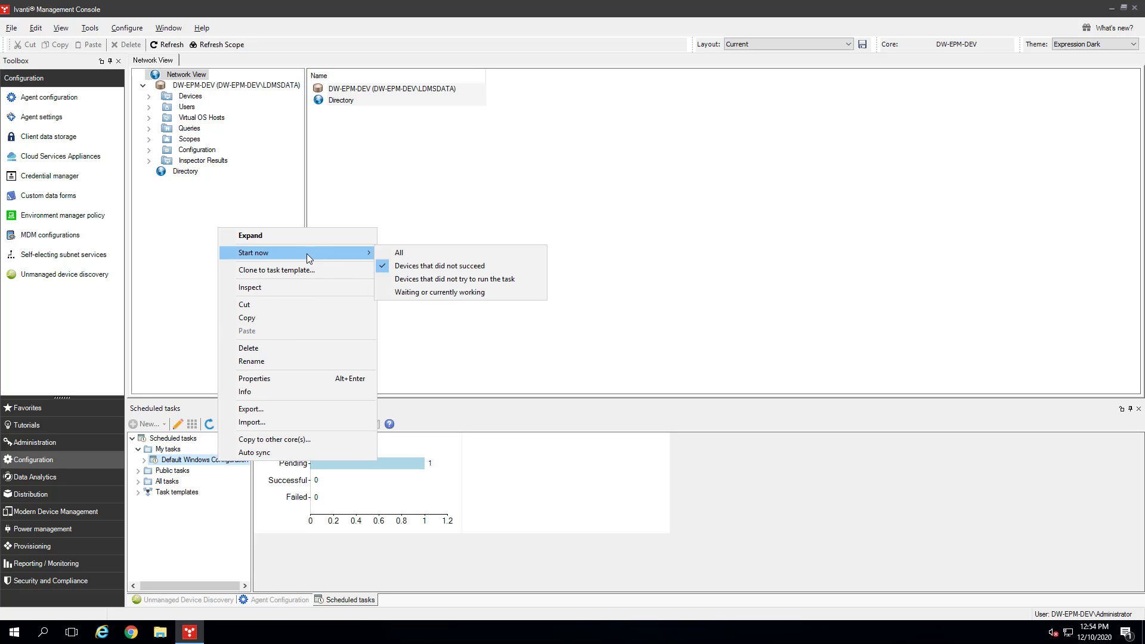
left_click(407, 258)
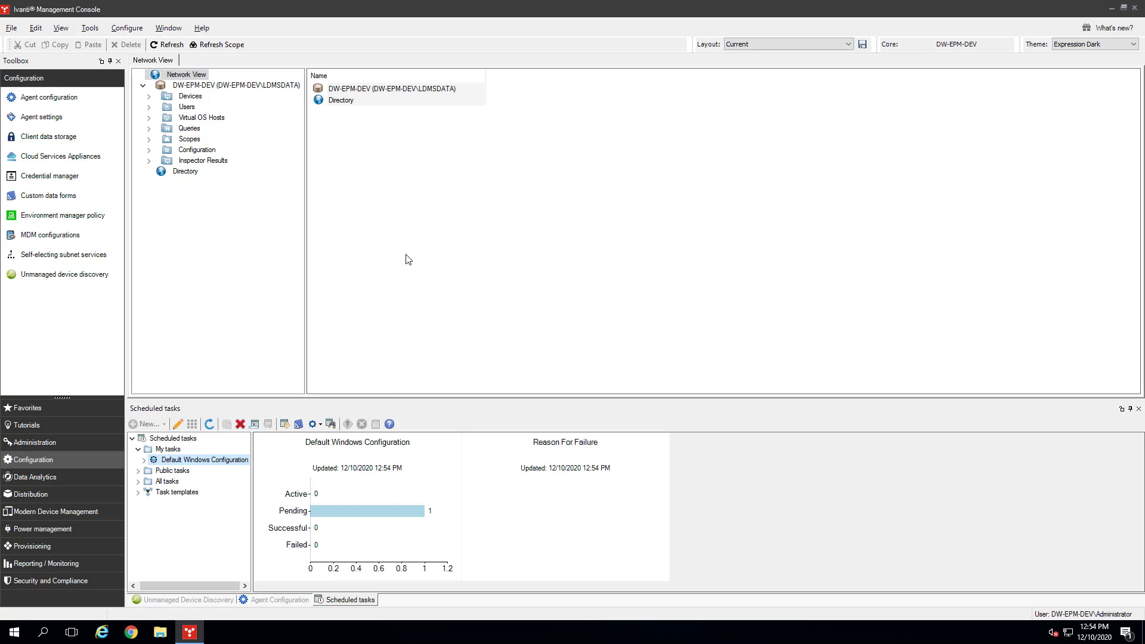